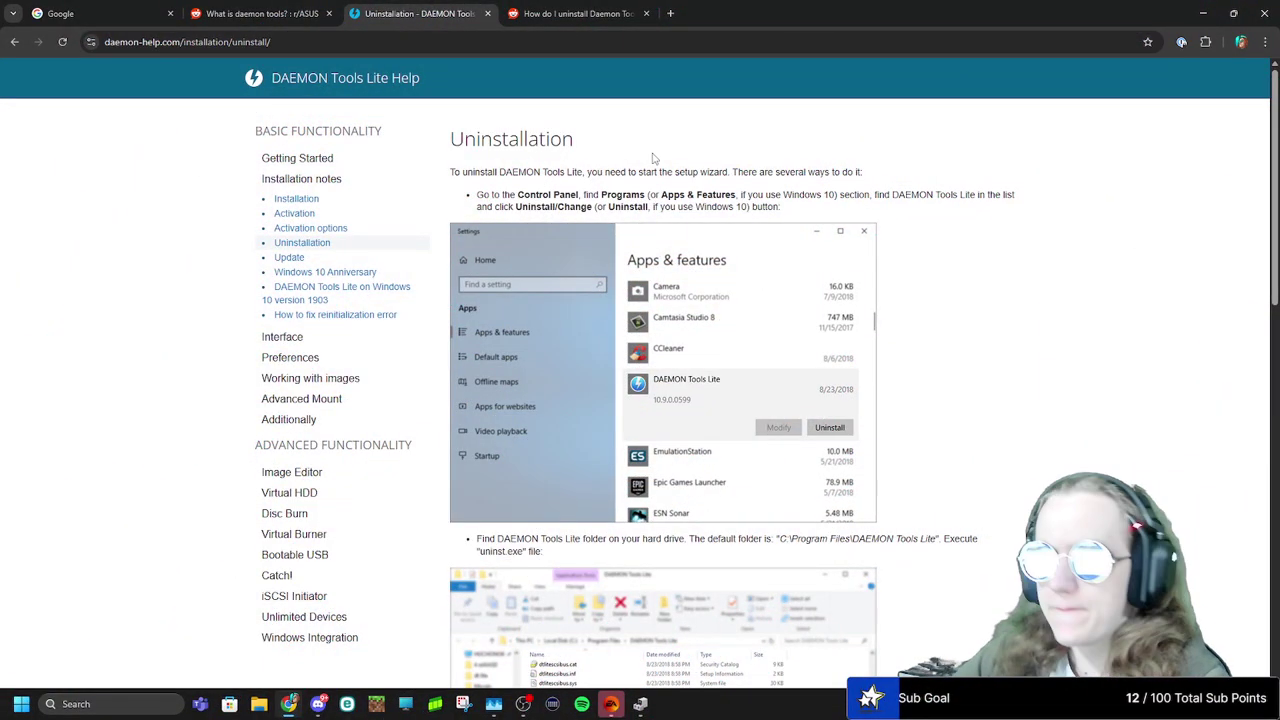
scroll(591, 183, "down", 2)
scroll(595, 190, "down", 2)
scroll(600, 200, "down", 2)
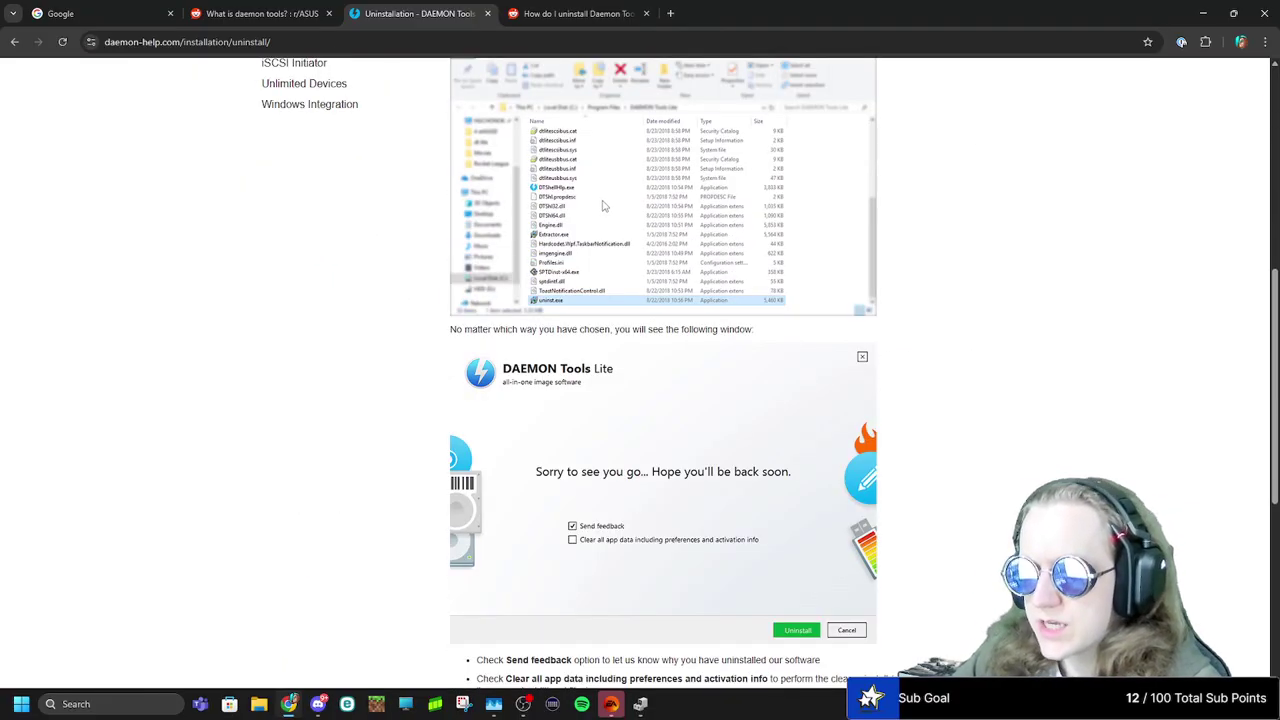
scroll(601, 201, "down", 1)
scroll(601, 201, "down", 1)
scroll(603, 208, "down", 2)
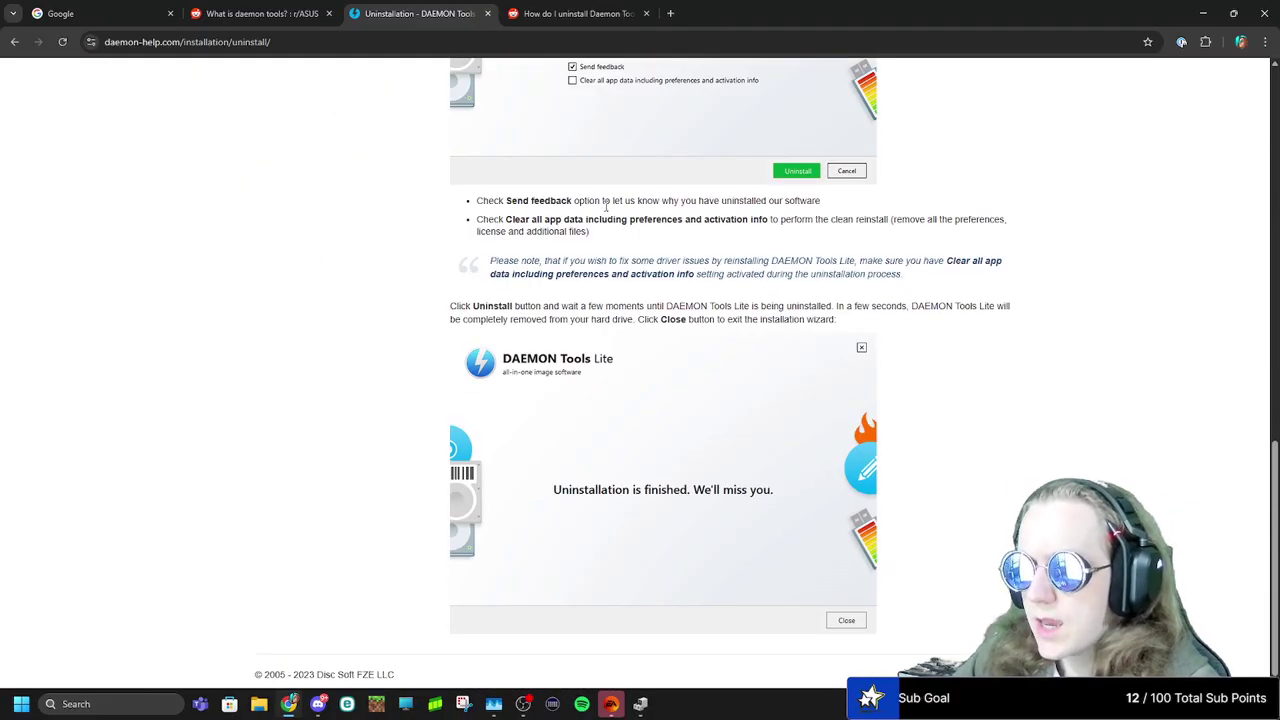
scroll(548, 212, "up", 5)
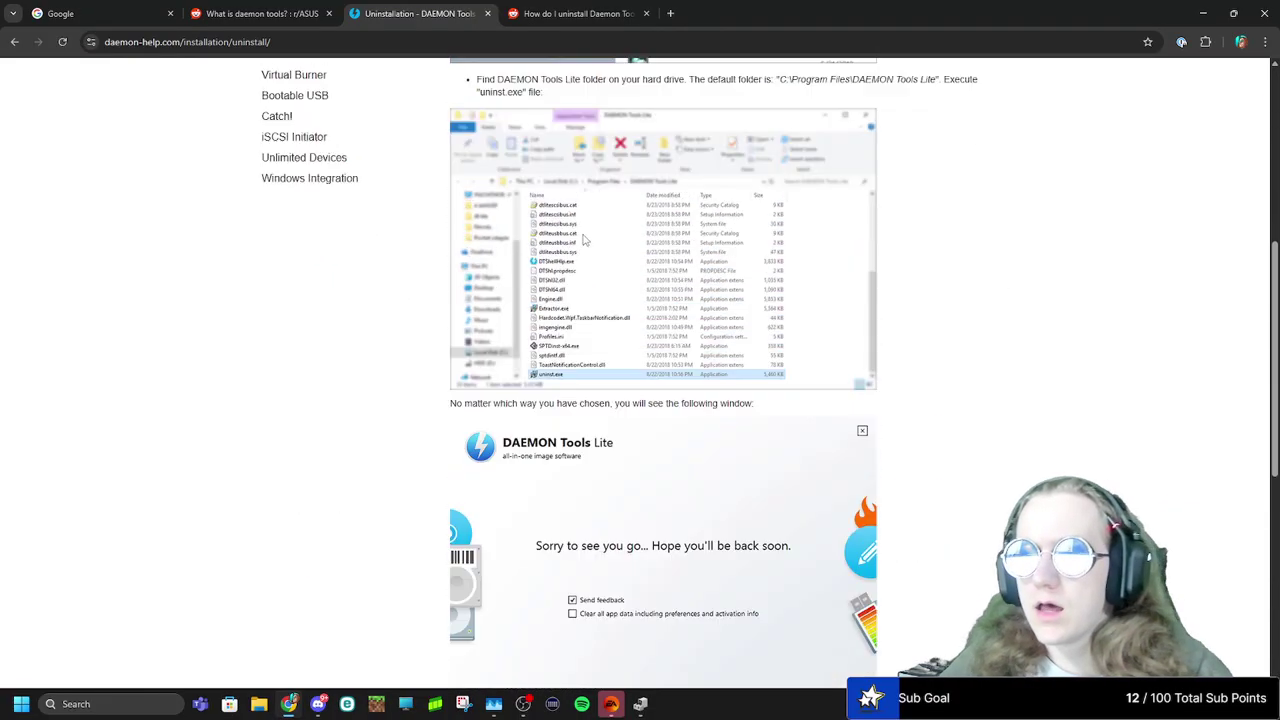
scroll(459, 112, "up", 1)
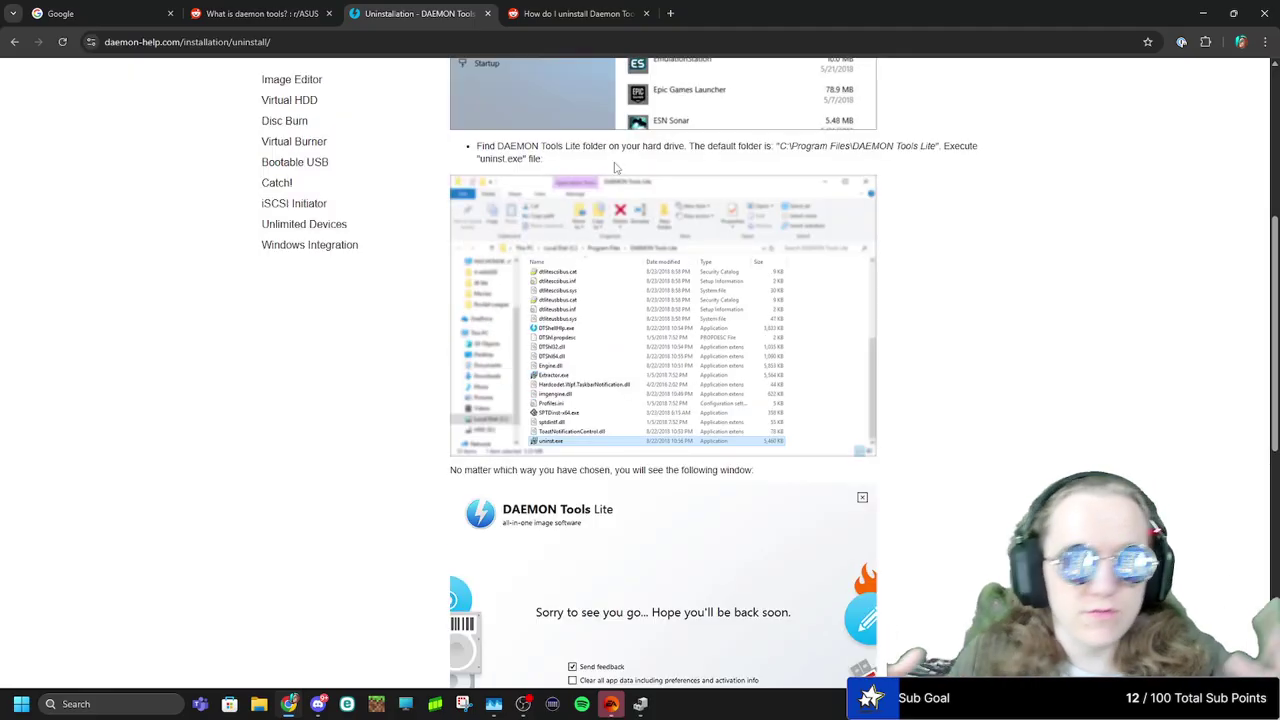
scroll(663, 148, "up", 2)
scroll(663, 148, "up", 1)
scroll(654, 205, "up", 1)
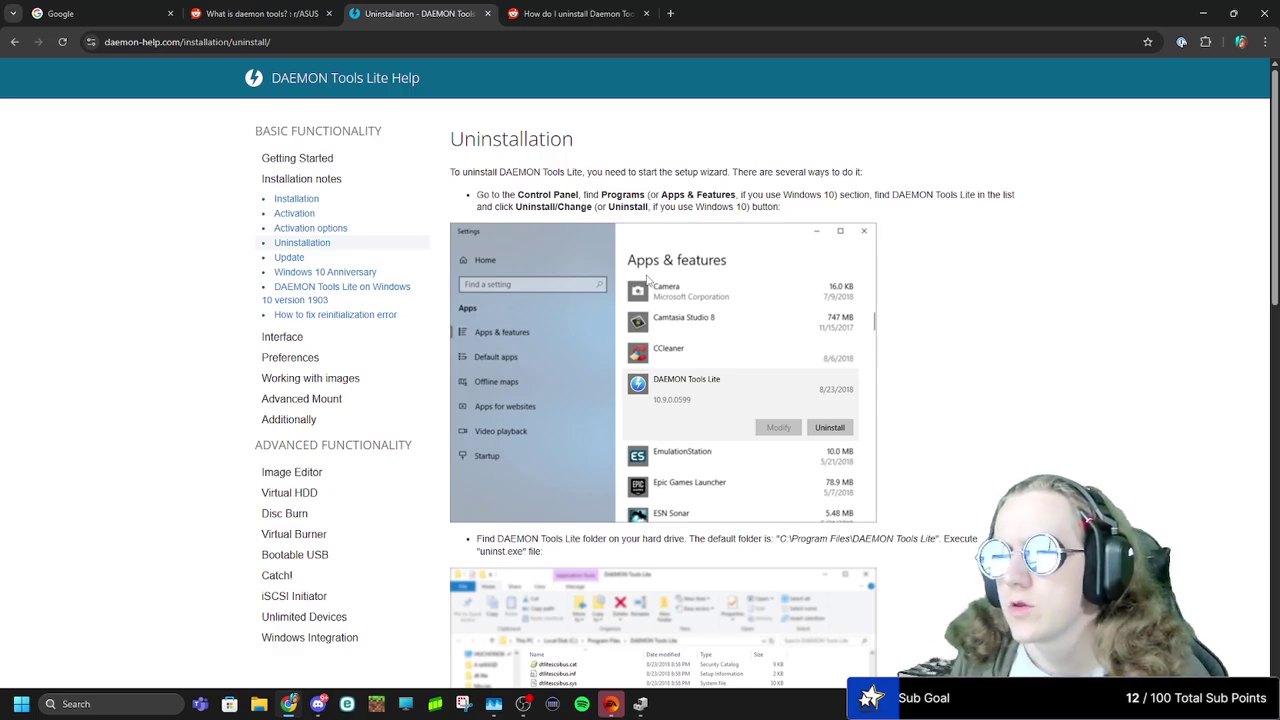
- Scroll past the explorer screenshot to the wizard's 'Uninstallation is finished' window at the page's end
scroll(646, 278, "down", 1)
scroll(660, 280, "down", 1)
scroll(674, 283, "down", 2)
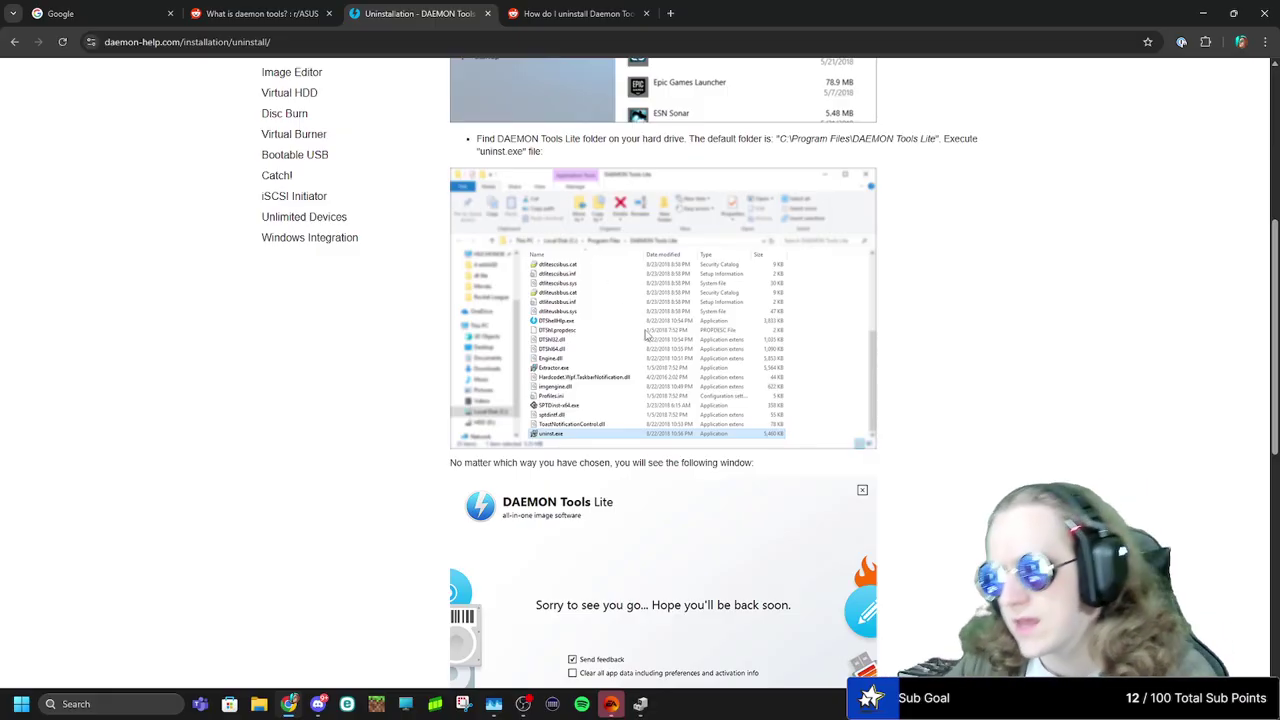
scroll(848, 314, "down", 2)
scroll(671, 329, "up", 1)
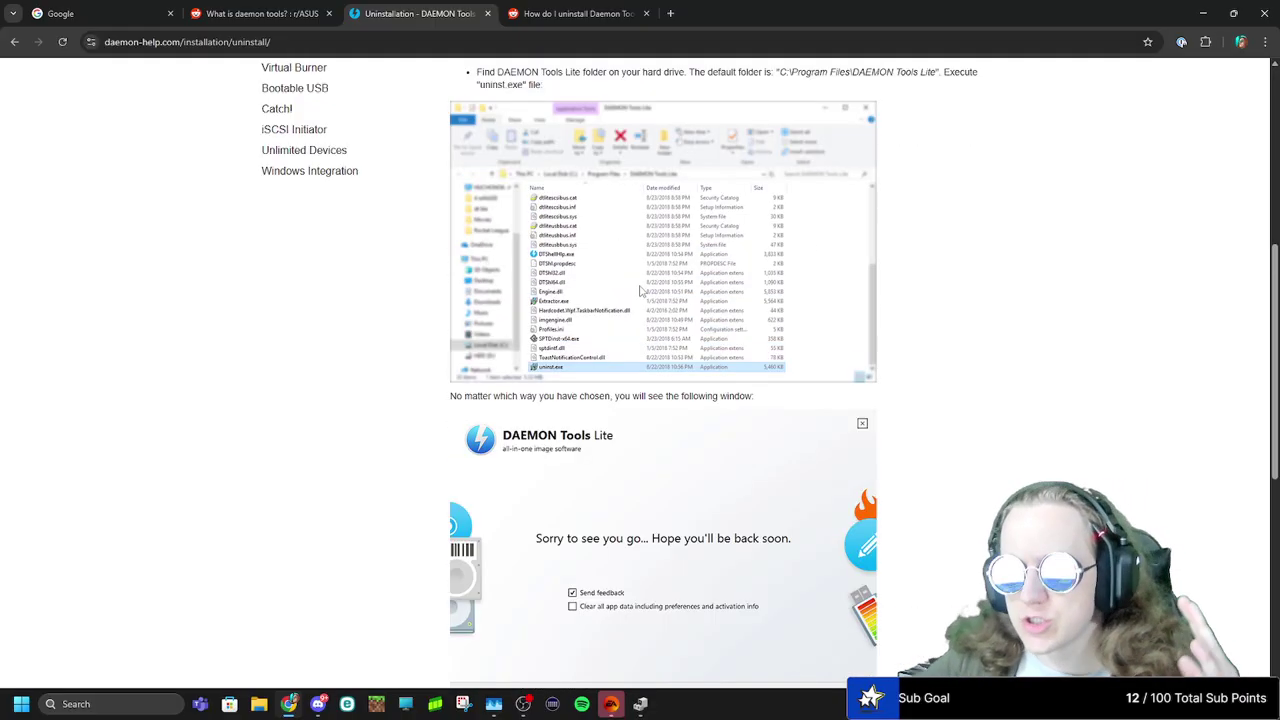
scroll(640, 290, "up", 2)
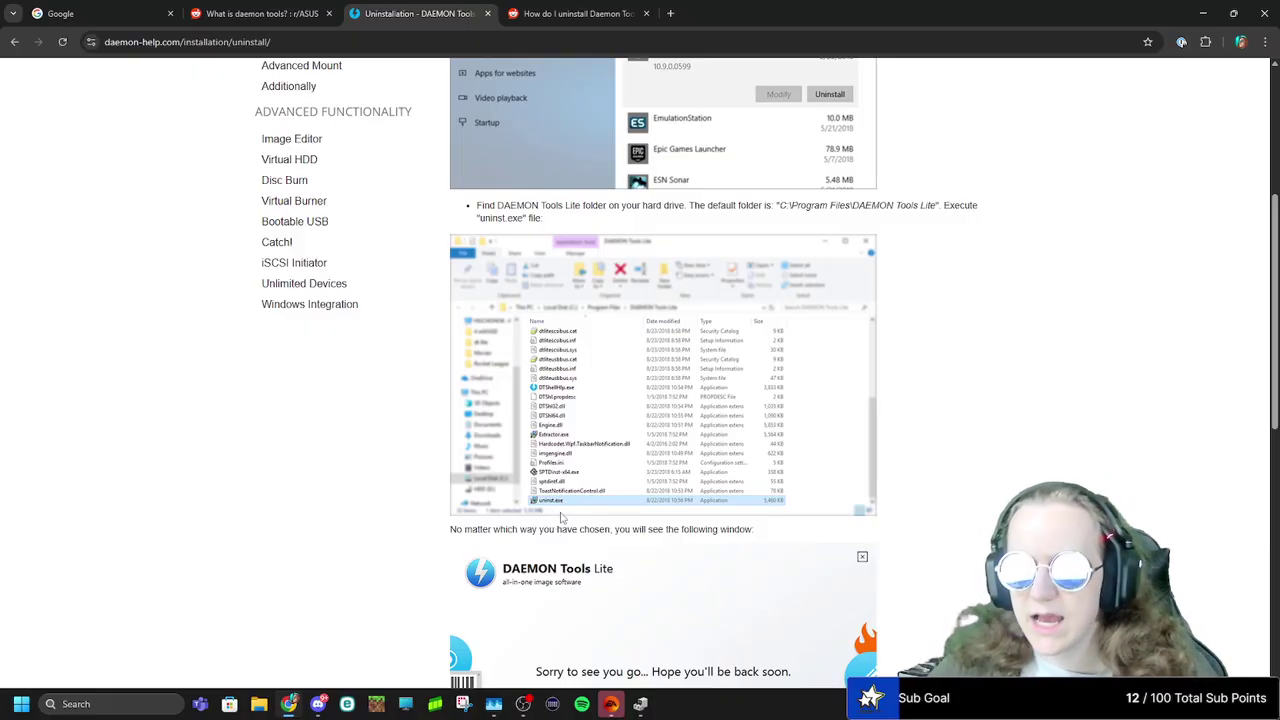
scroll(618, 352, "down", 6)
scroll(620, 250, "down", 1)
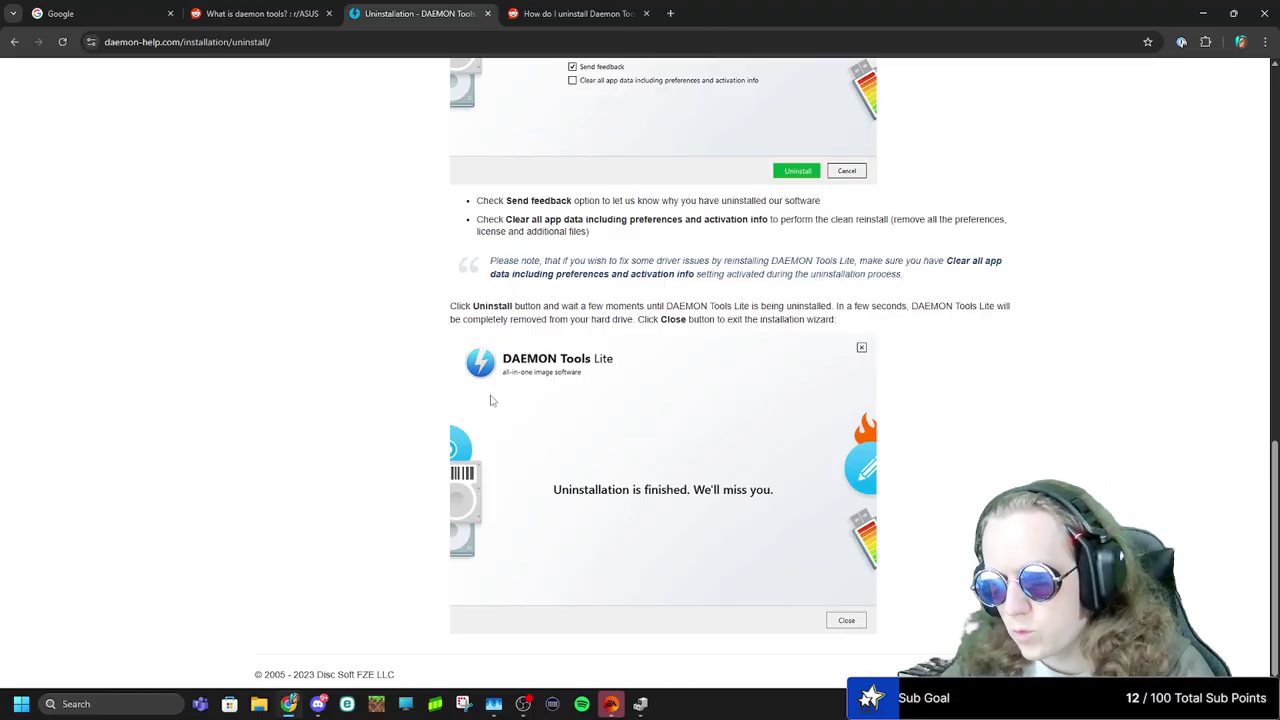
- Open Device Manager from the Win+X menu and scroll through its device list
key("super+x")
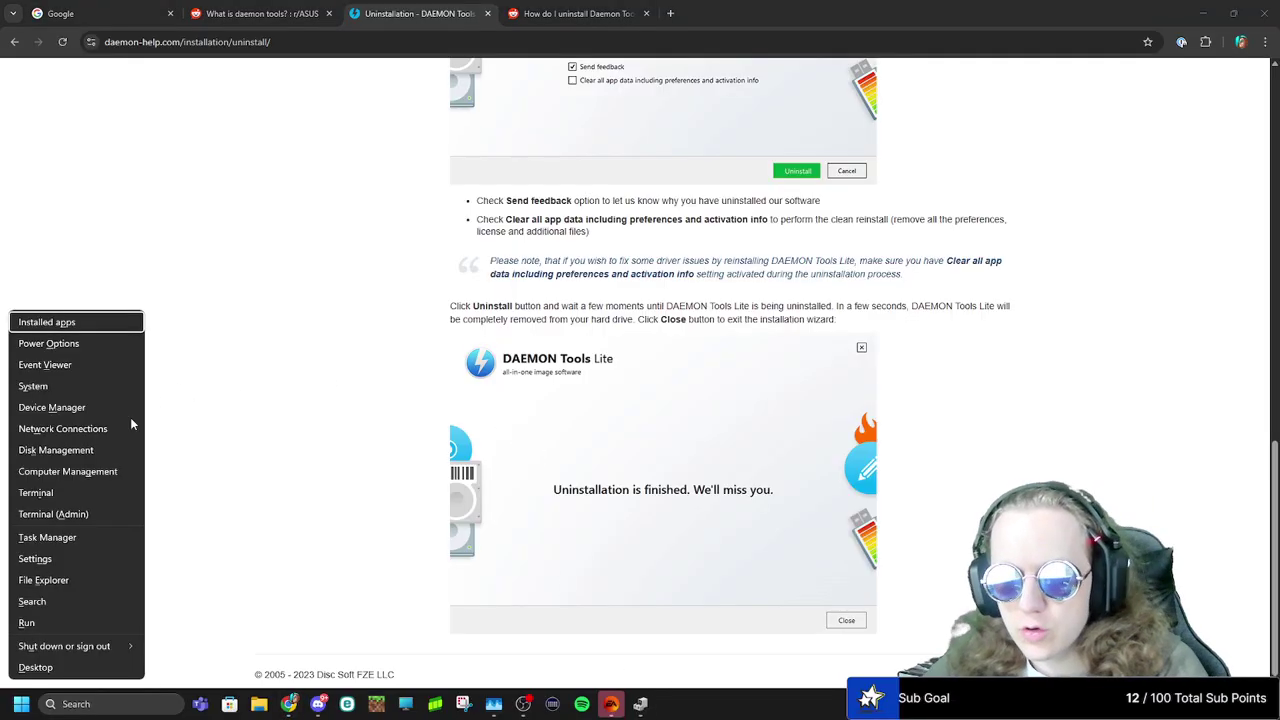
left_click(52, 407)
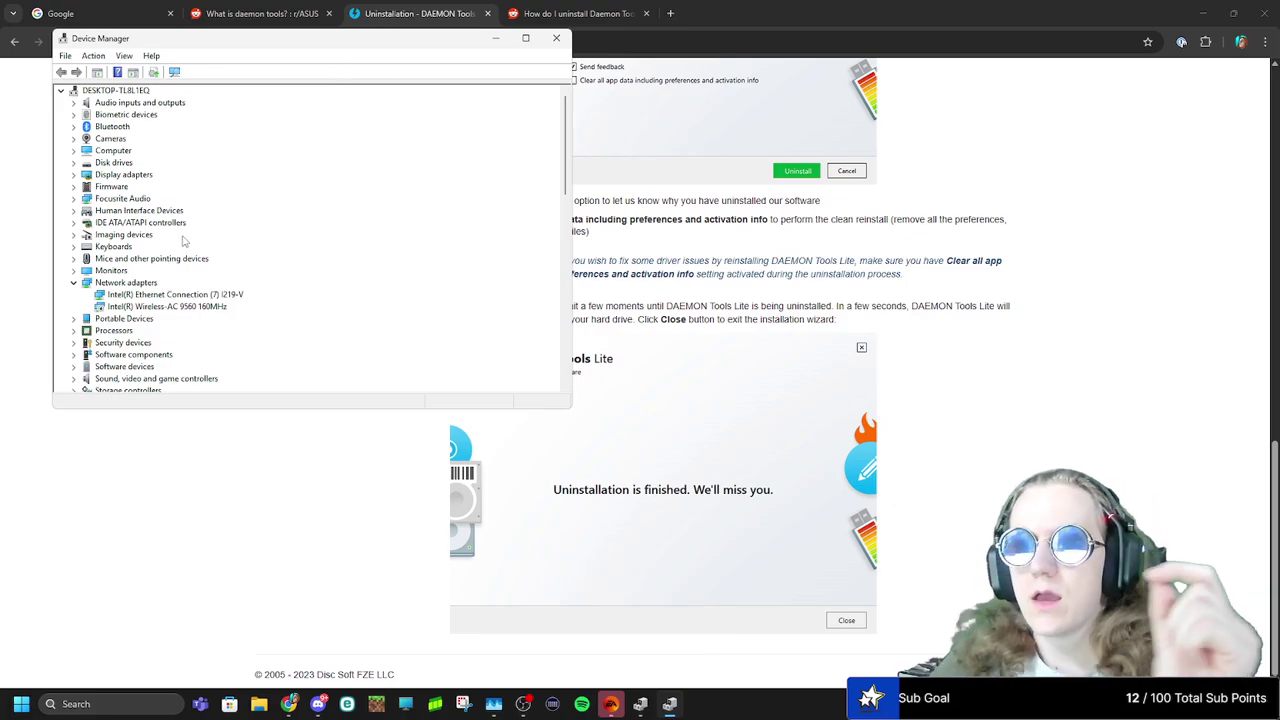
scroll(180, 242, "down", 3)
scroll(175, 240, "down", 5)
scroll(150, 210, "down", 2)
scroll(140, 190, "up", 5)
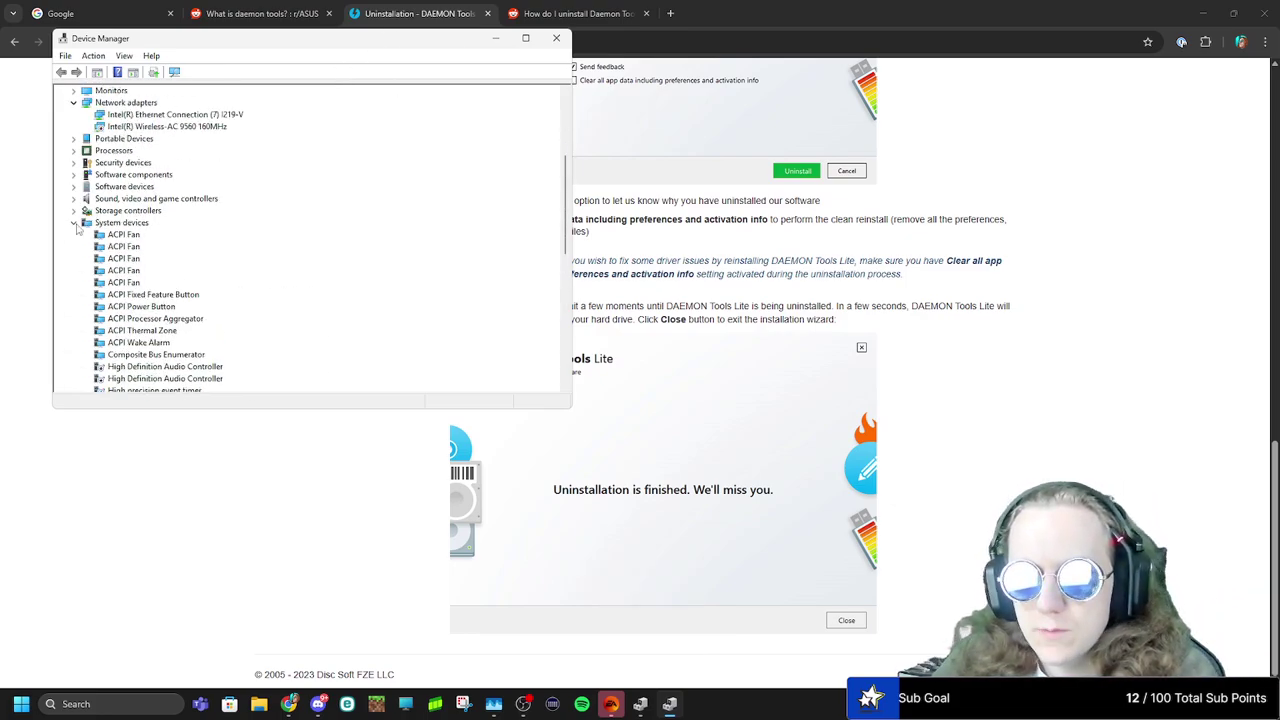
- Check System devices for leftover DAEMON Tools entries, then collapse the System devices node
scroll(130, 245, "down", 7)
scroll(196, 258, "up", 3)
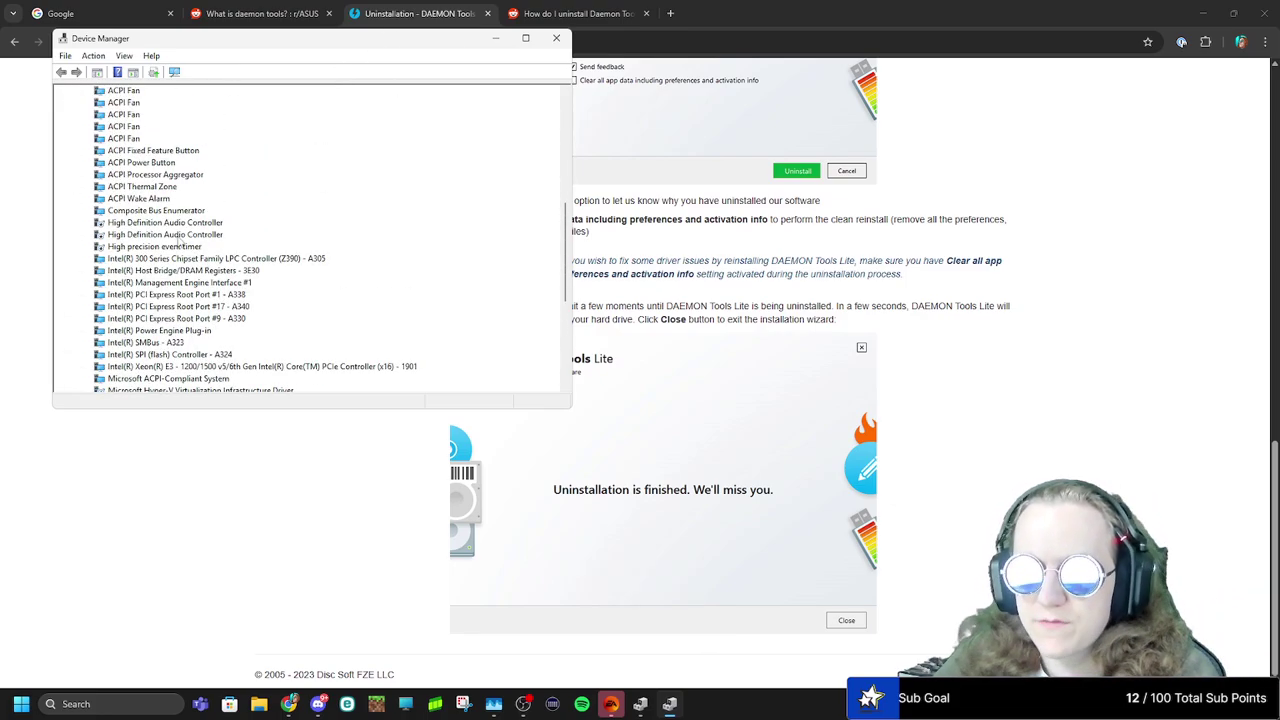
scroll(172, 240, "down", 3)
scroll(223, 218, "down", 4)
scroll(250, 230, "up", 7)
scroll(147, 217, "up", 5)
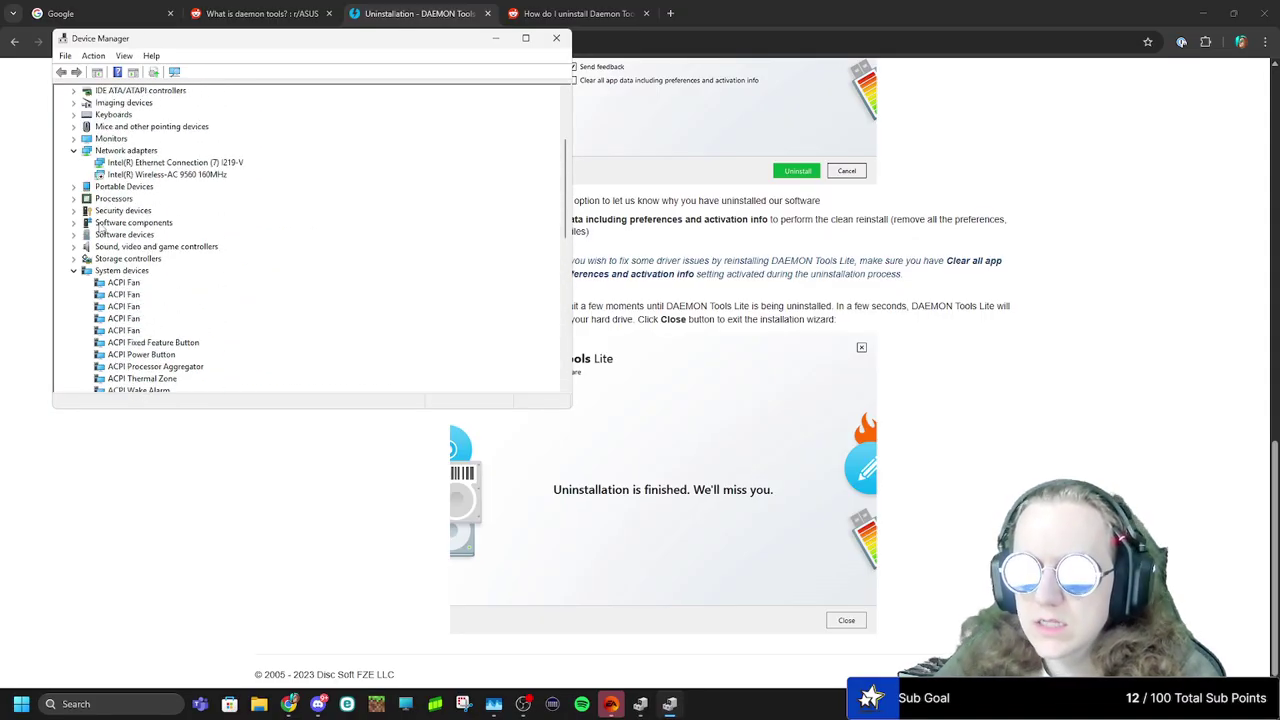
left_click(74, 273)
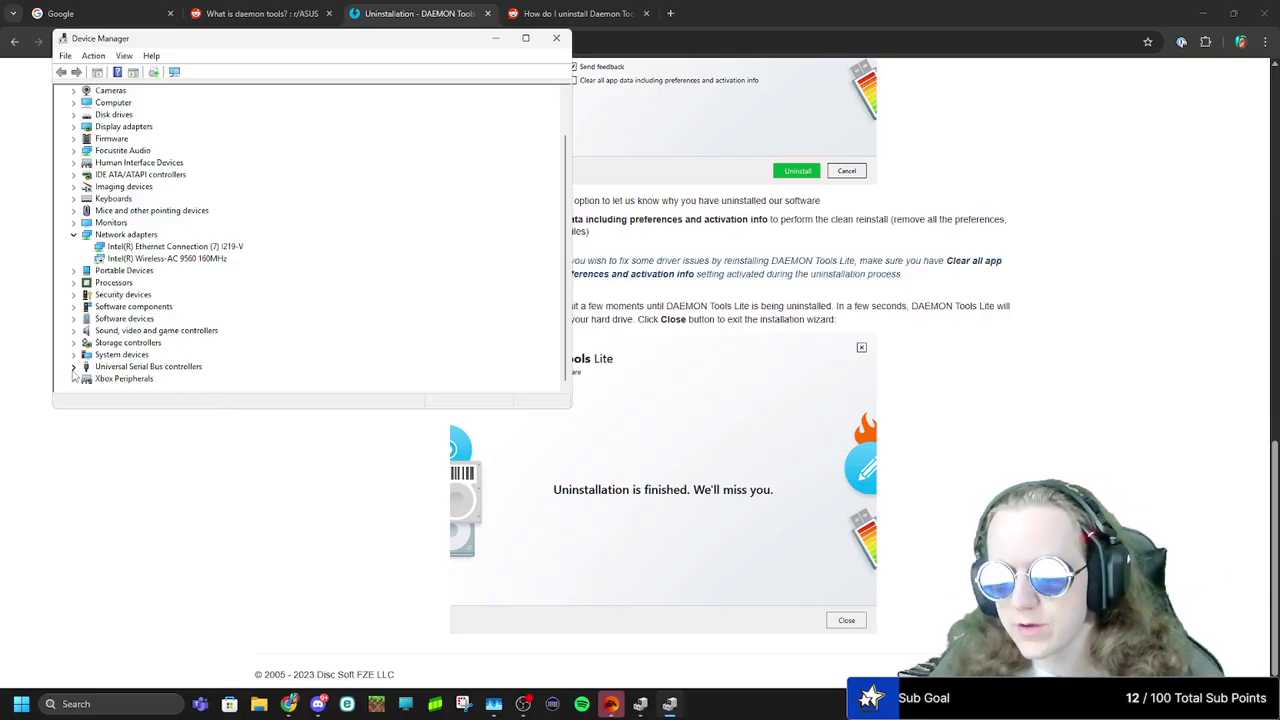
- Check Universal Serial Bus controllers for DAEMON Tools leftovers, then close Device Manager and minimize Chrome
left_click(73, 368)
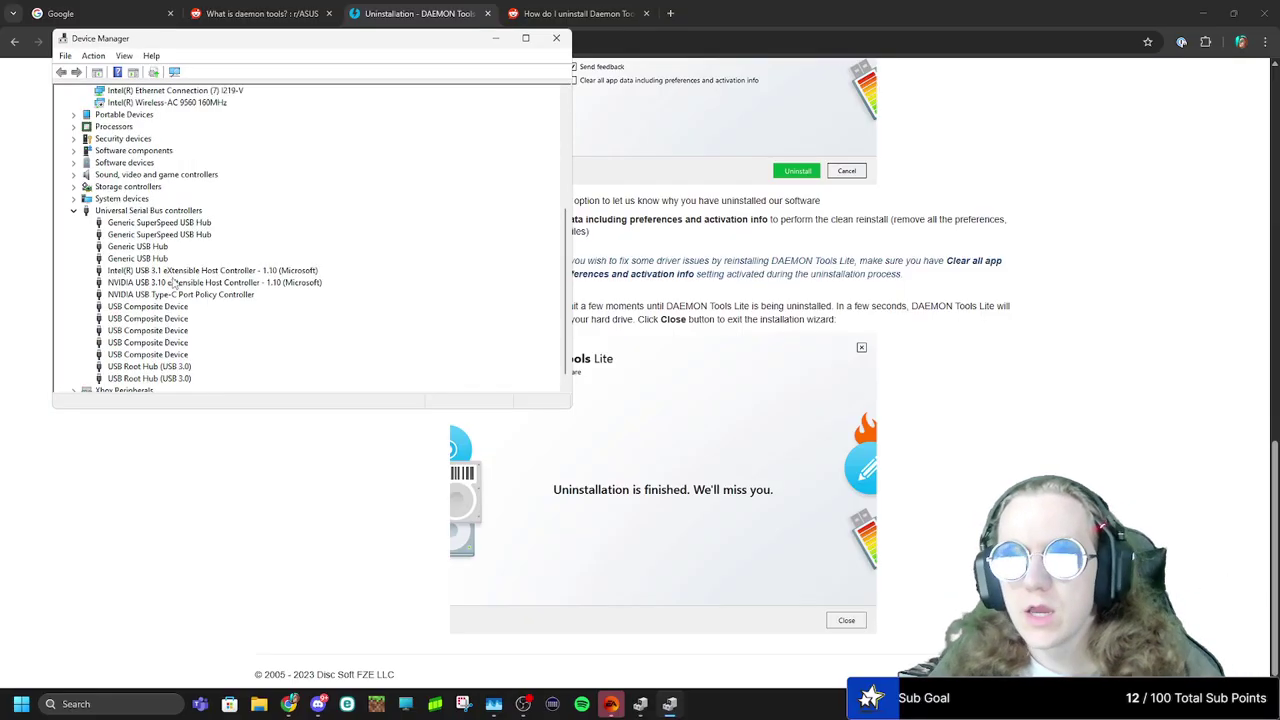
scroll(170, 262, "down", 1)
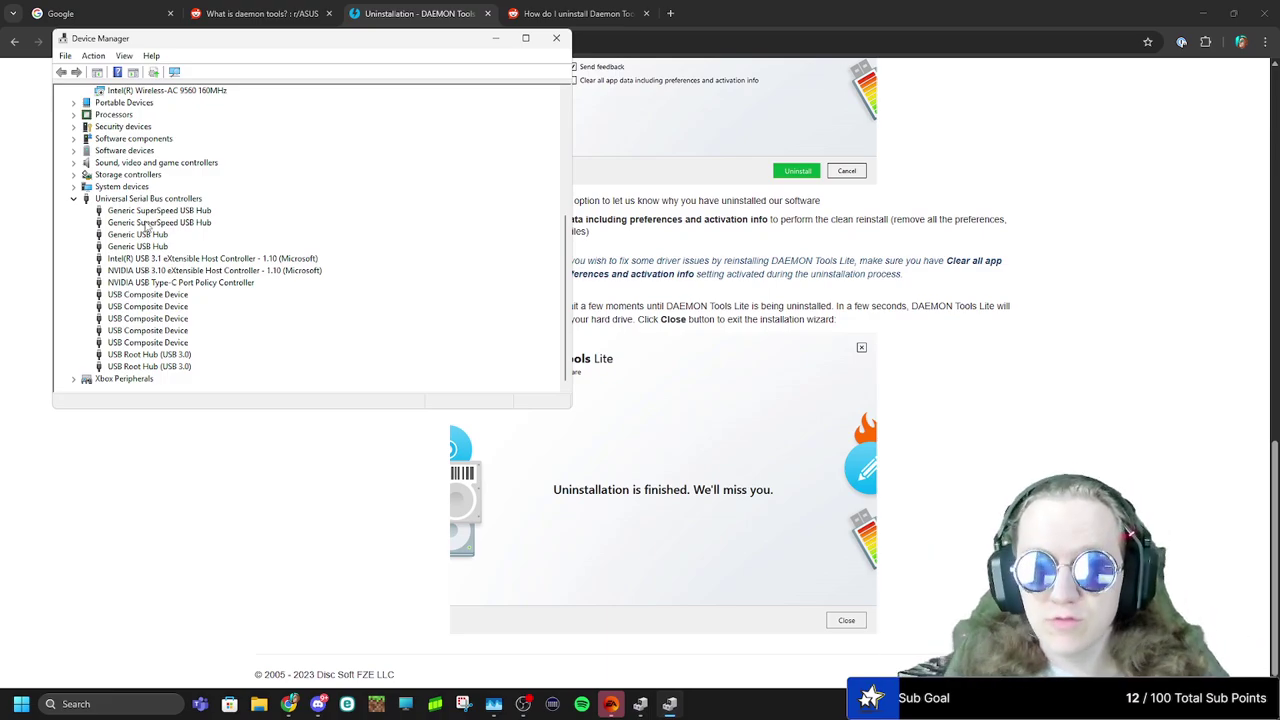
scroll(147, 228, "up", 3)
scroll(147, 228, "up", 3)
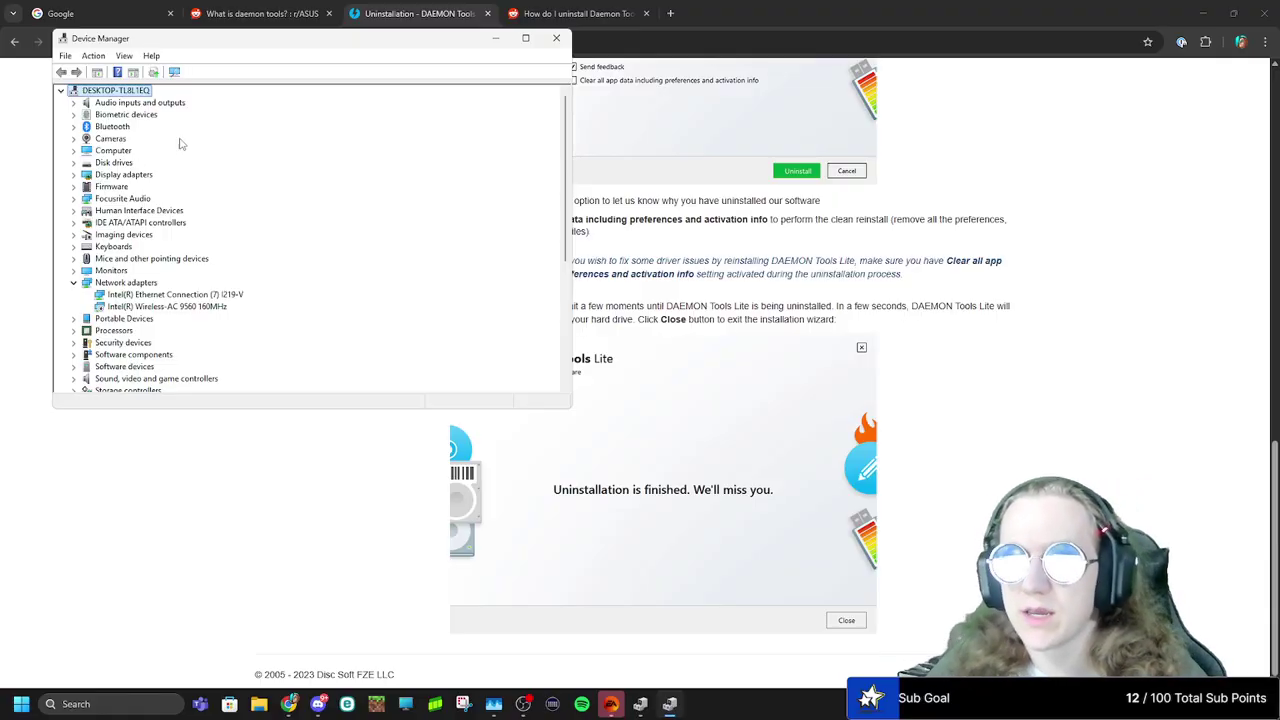
left_click(556, 40)
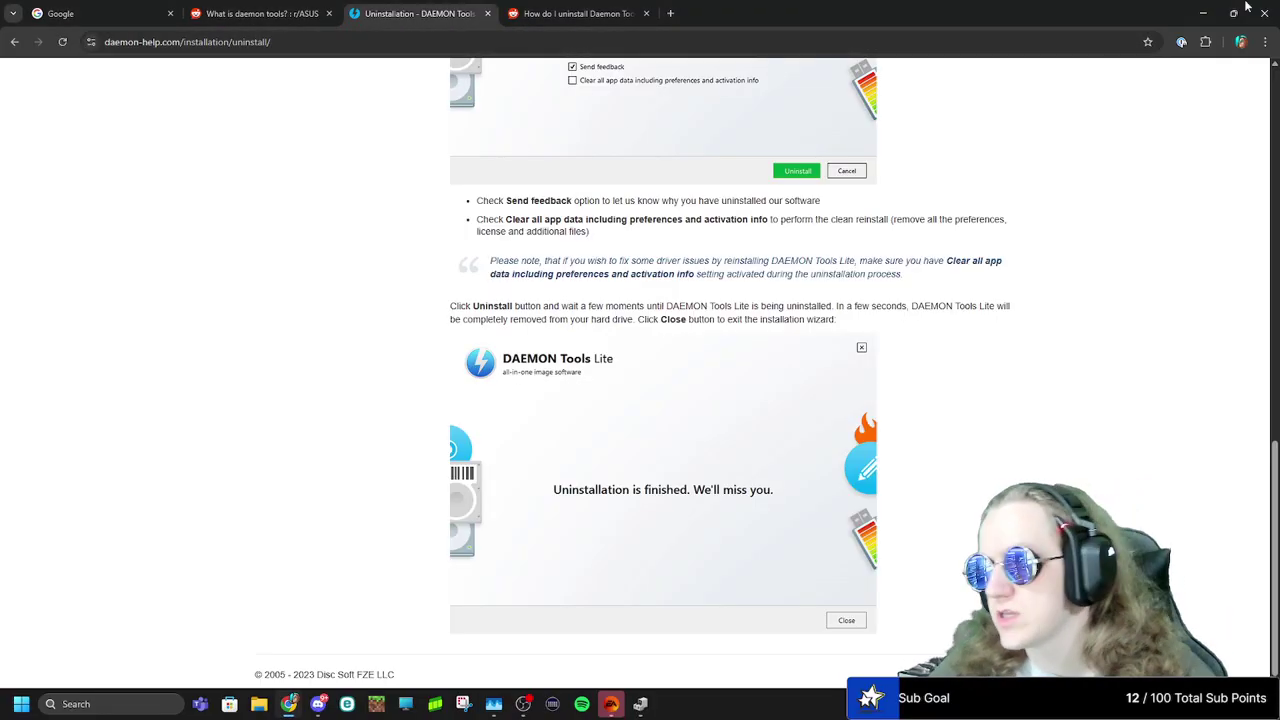
left_click(1203, 13)
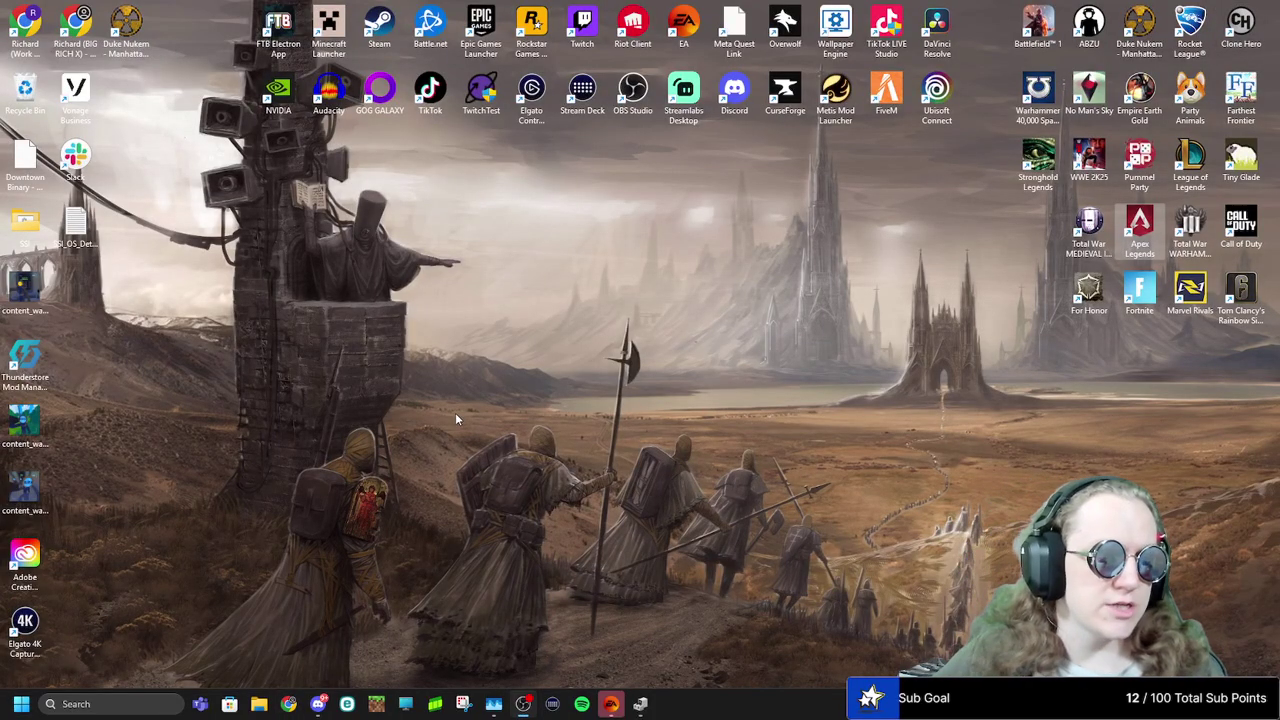